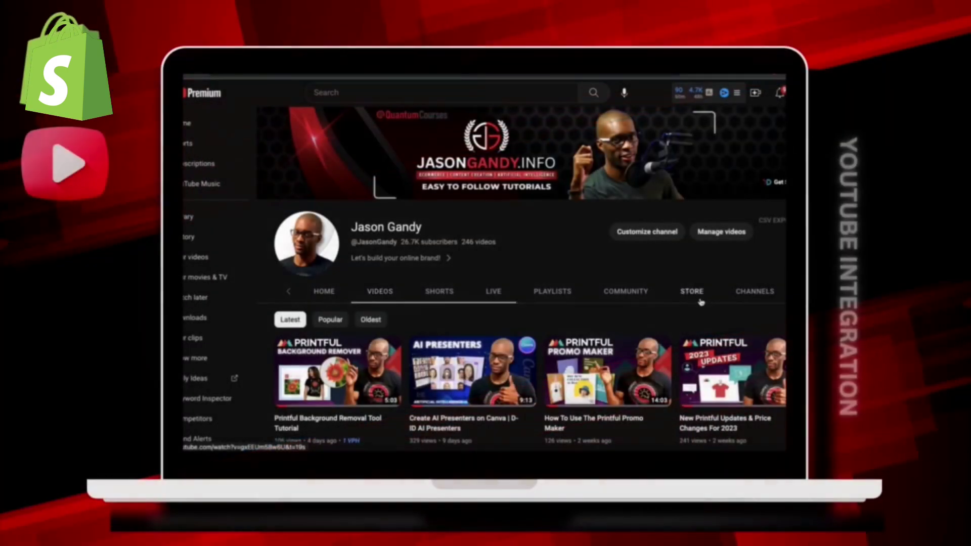
- Preview the channel's Store tab products and the Rubber Sole Flip-Flops product page
click(699, 300)
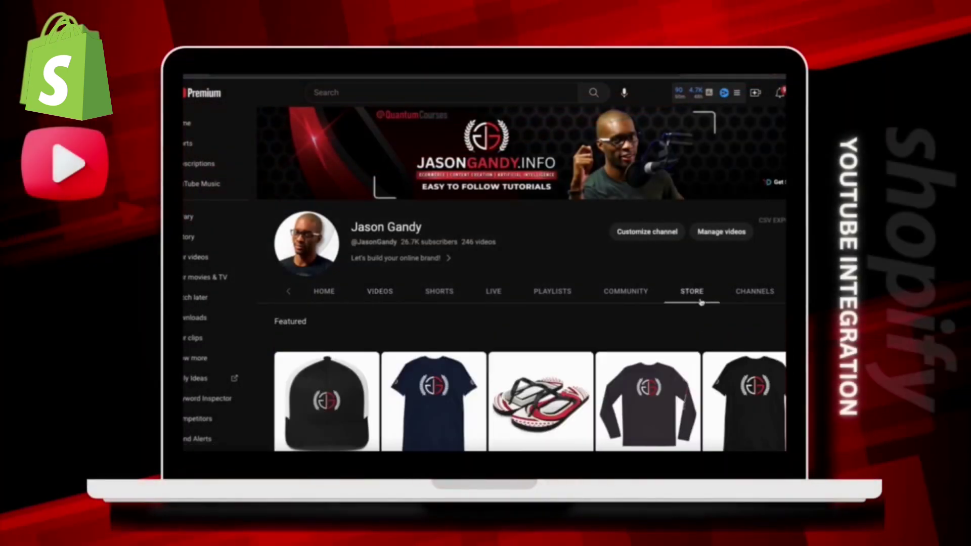
scroll(506, 329, down, 4)
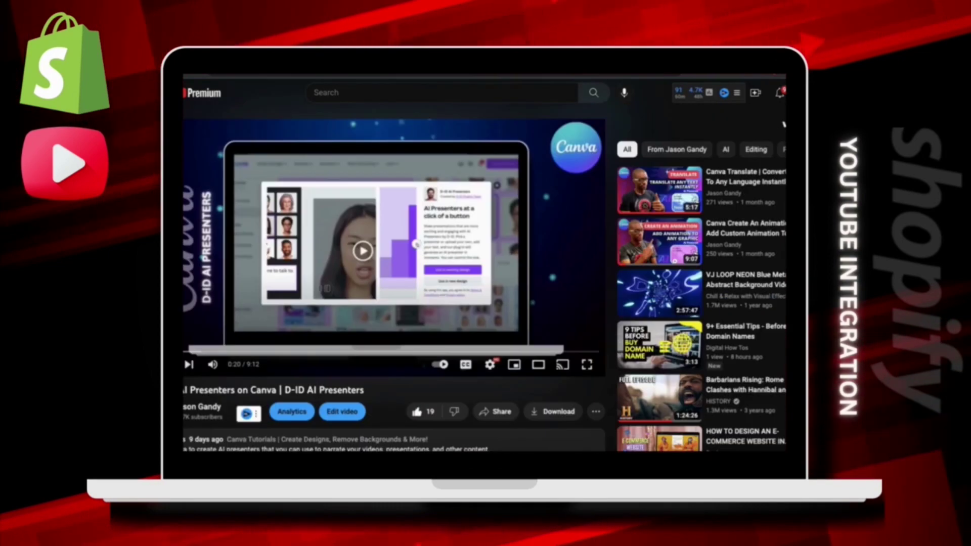
scroll(395, 278, down, 5)
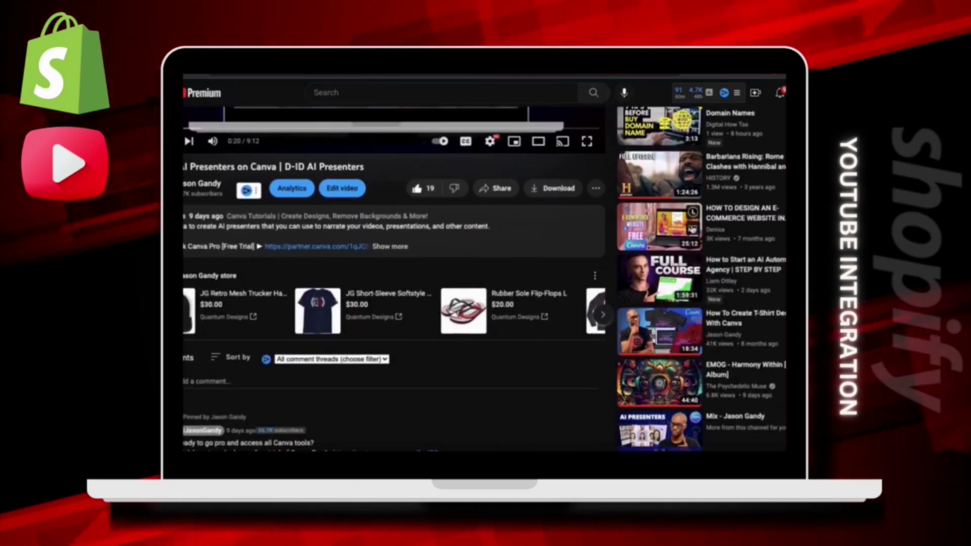
click(520, 318)
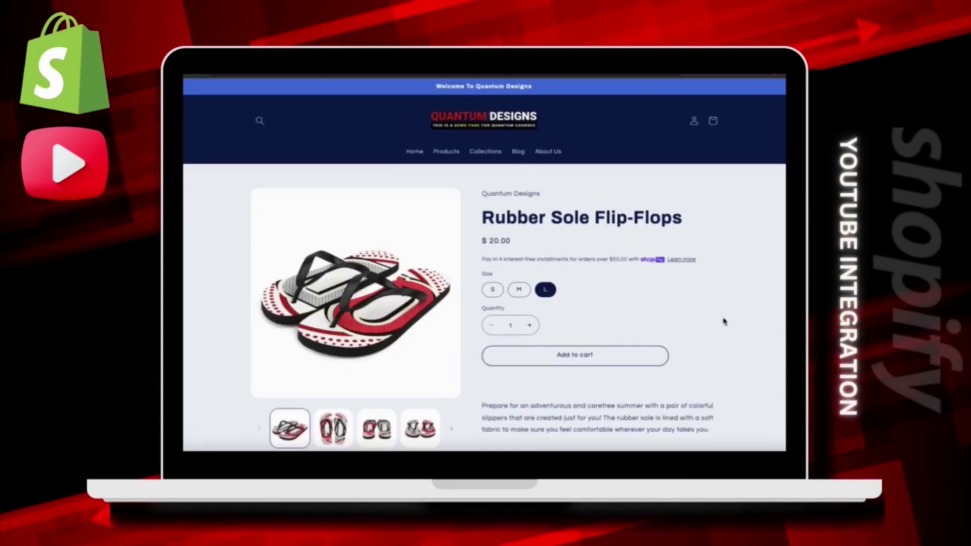
scroll(723, 321, down, 1)
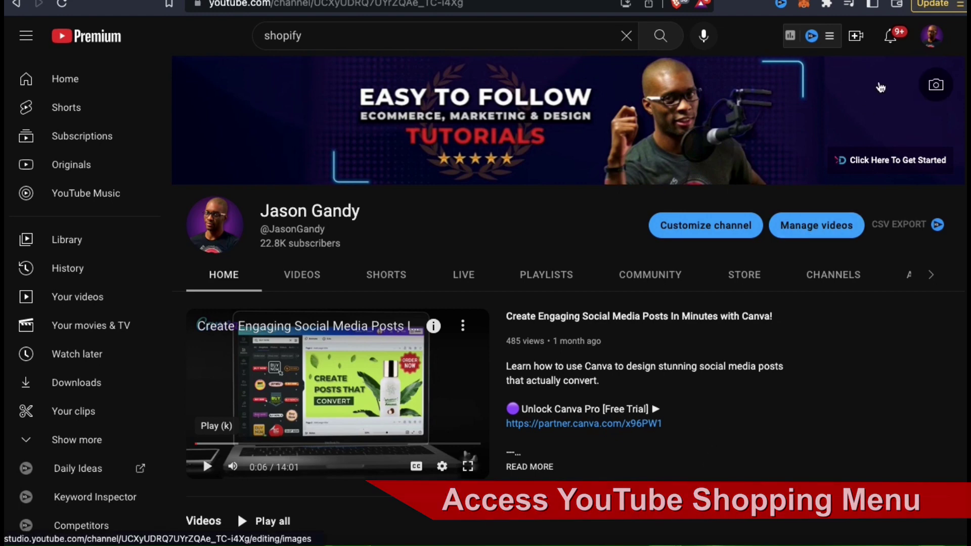
- Open YouTube Studio's Earn monetization page and its Shopping tab
click(929, 40)
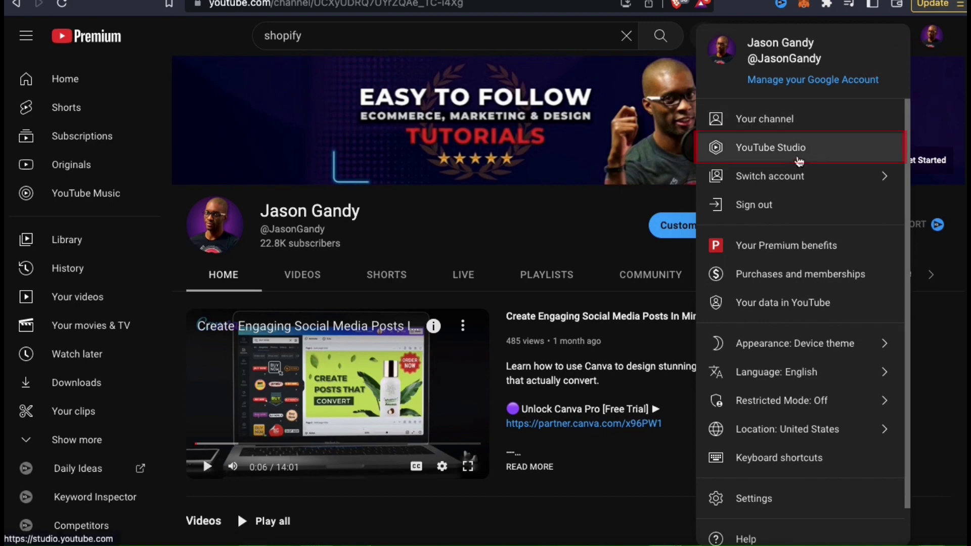
click(786, 160)
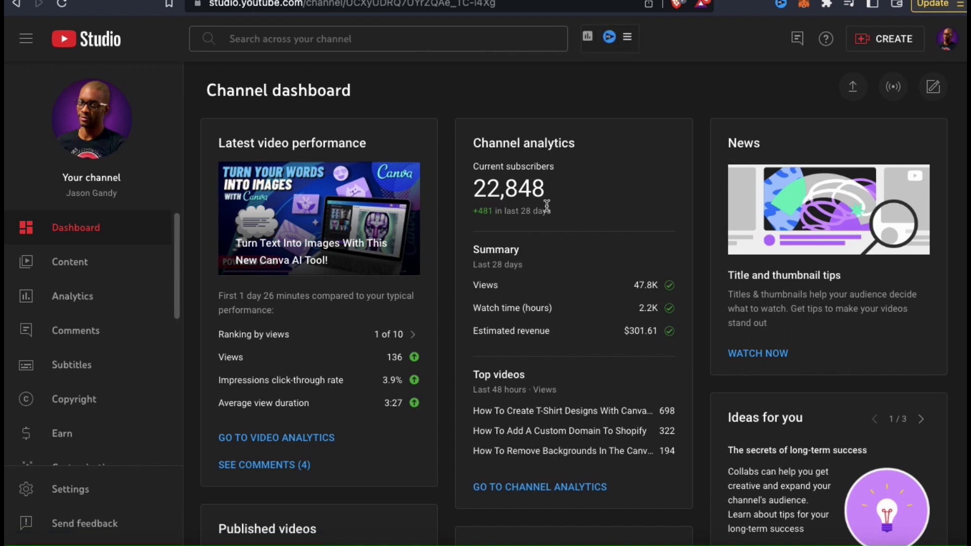
scroll(106, 333, down, 3)
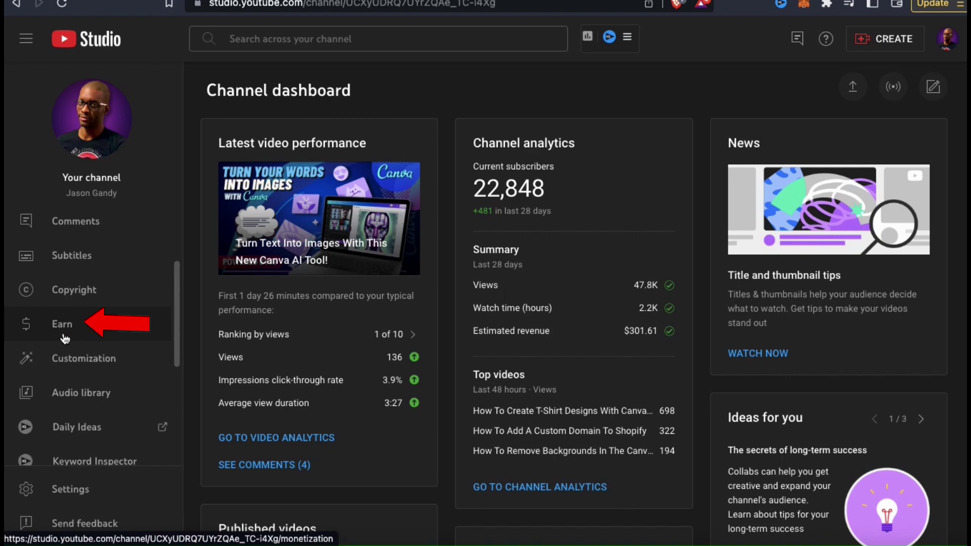
click(64, 336)
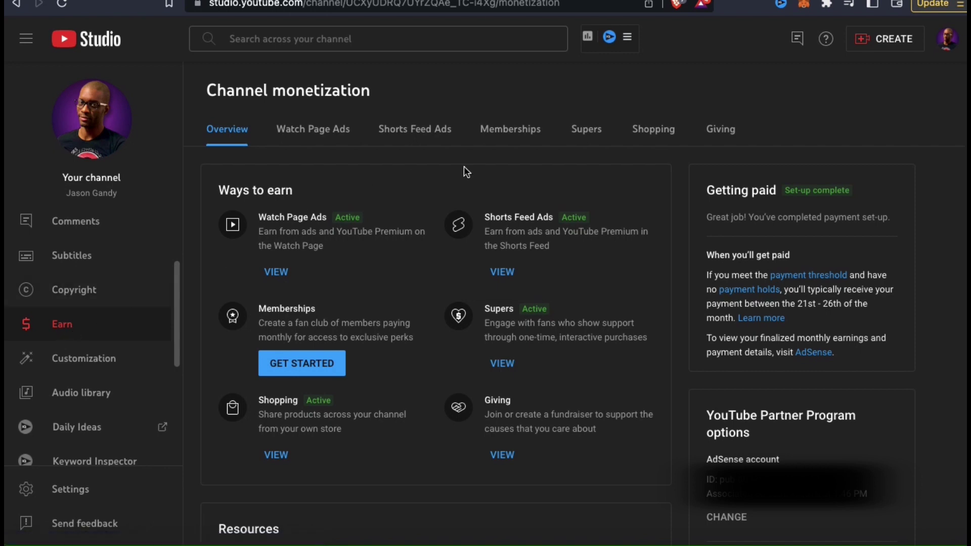
click(654, 132)
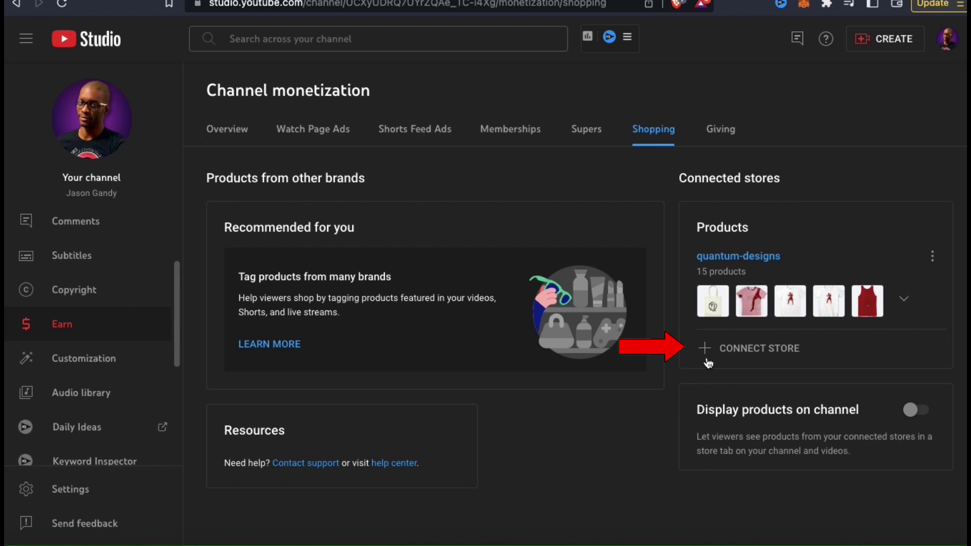
- Connect a new Shopify store in YouTube Studio and continue its setup in Shopify
click(752, 354)
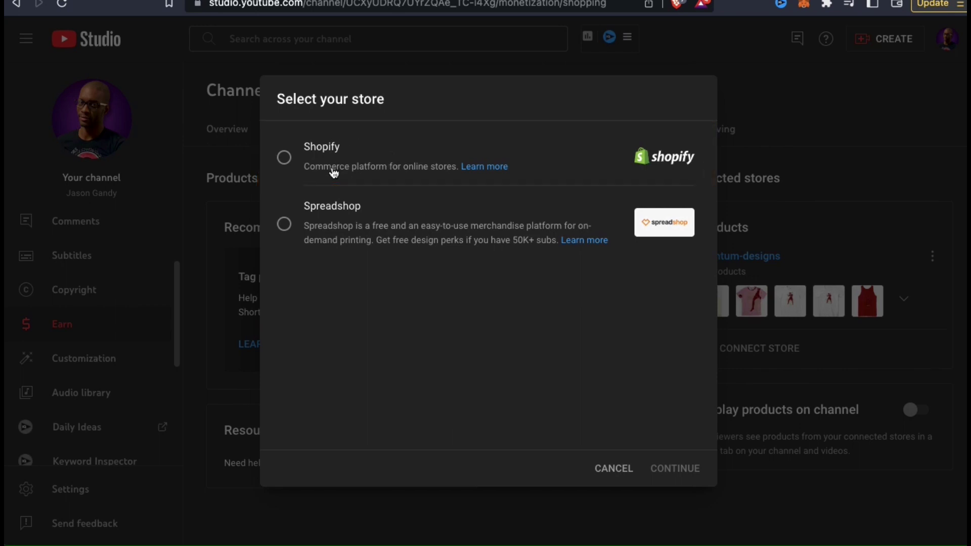
click(288, 161)
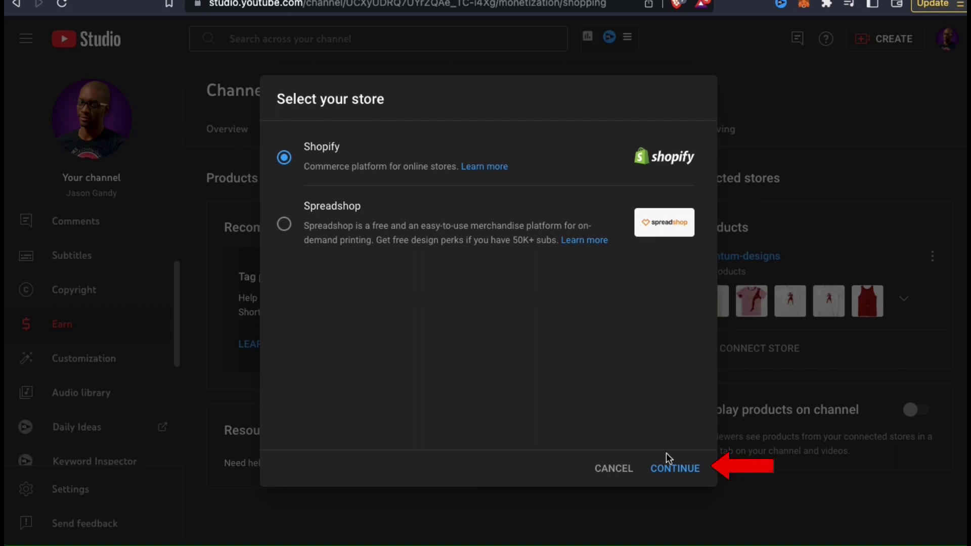
click(674, 469)
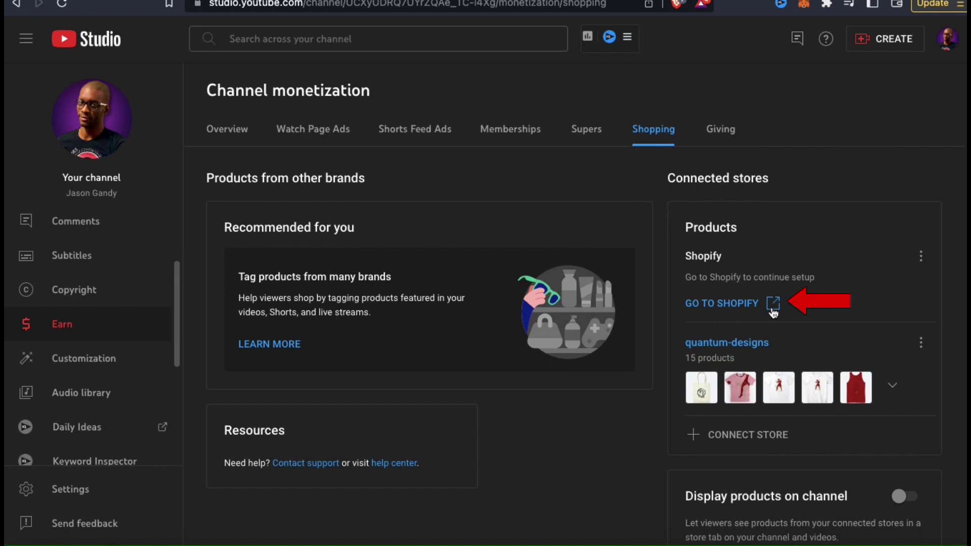
click(726, 310)
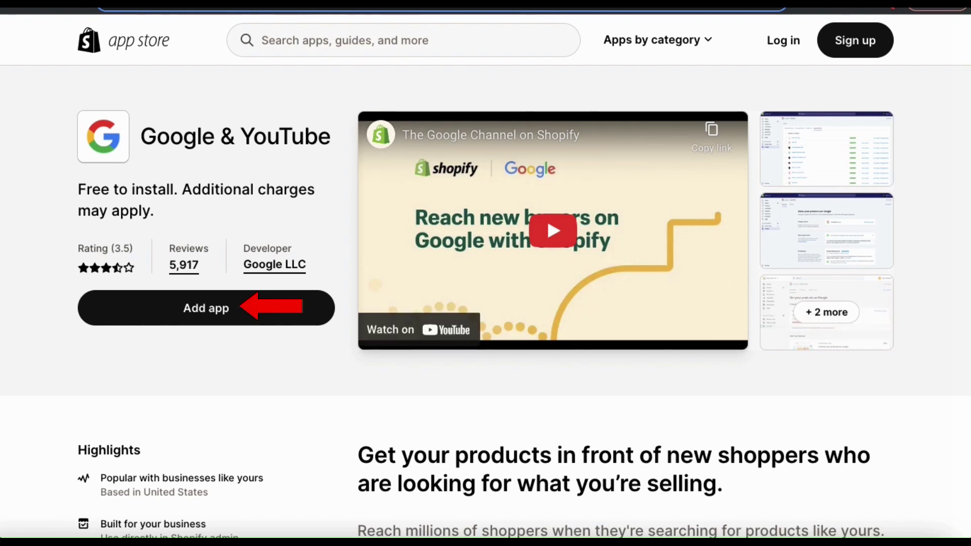
- Install the Google & YouTube app and add Google as a Shopify sales channel
click(203, 323)
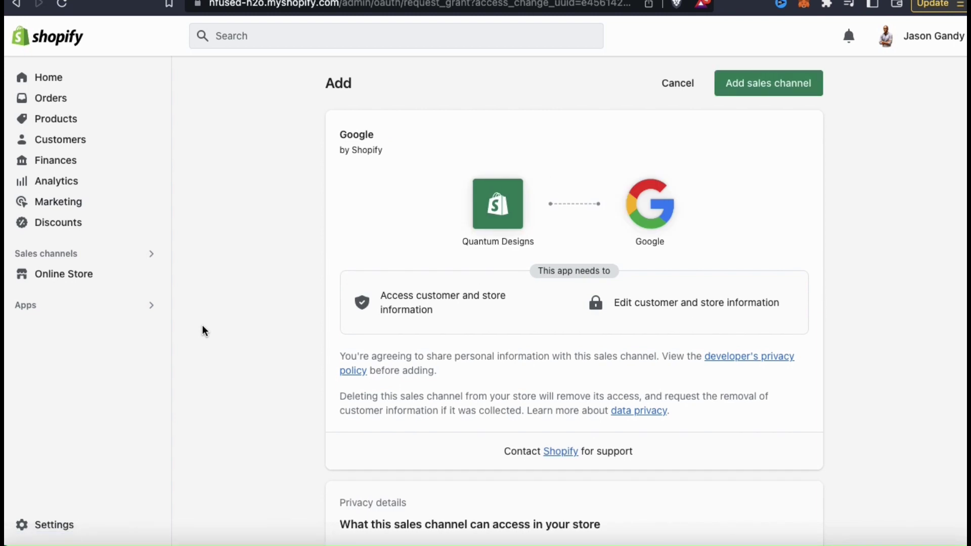
click(769, 95)
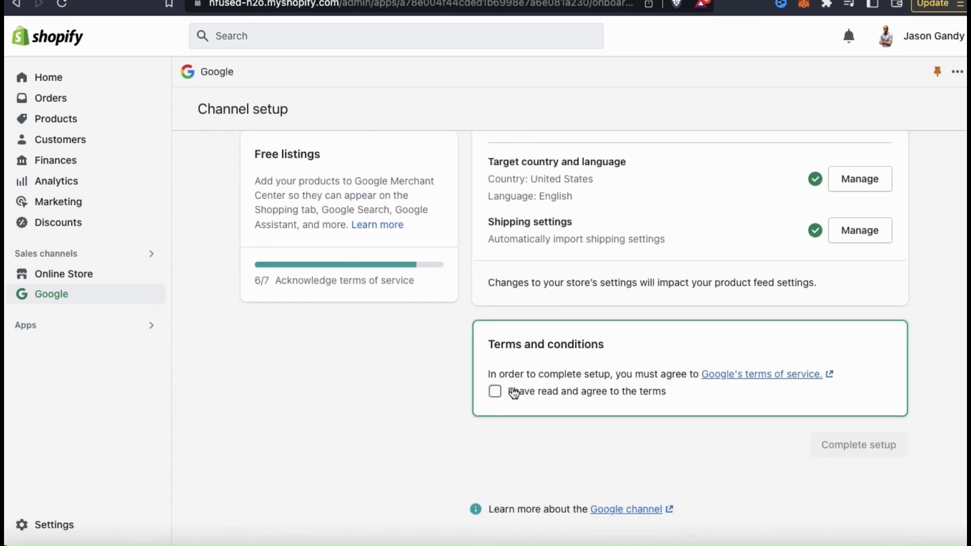
- Accept Google's terms and complete the Google channel setup
click(495, 391)
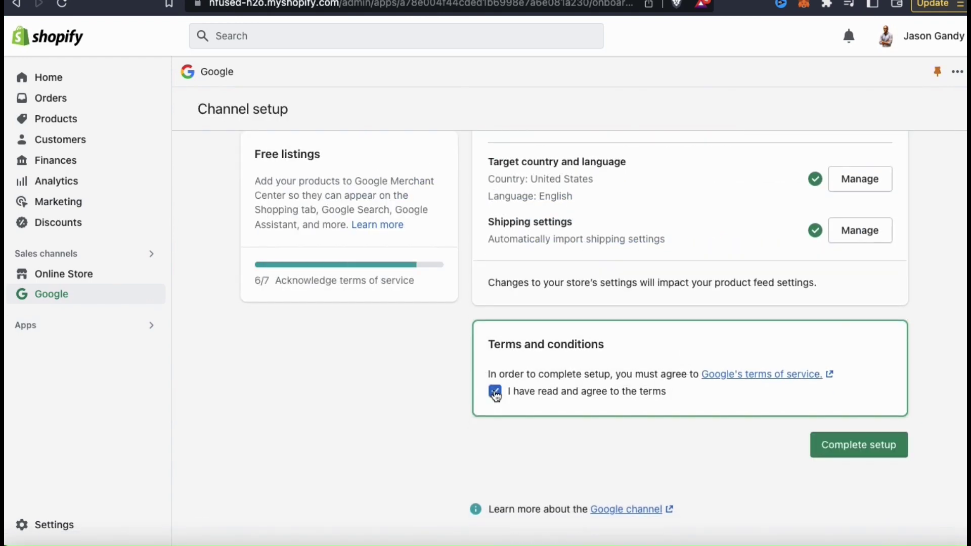
click(856, 445)
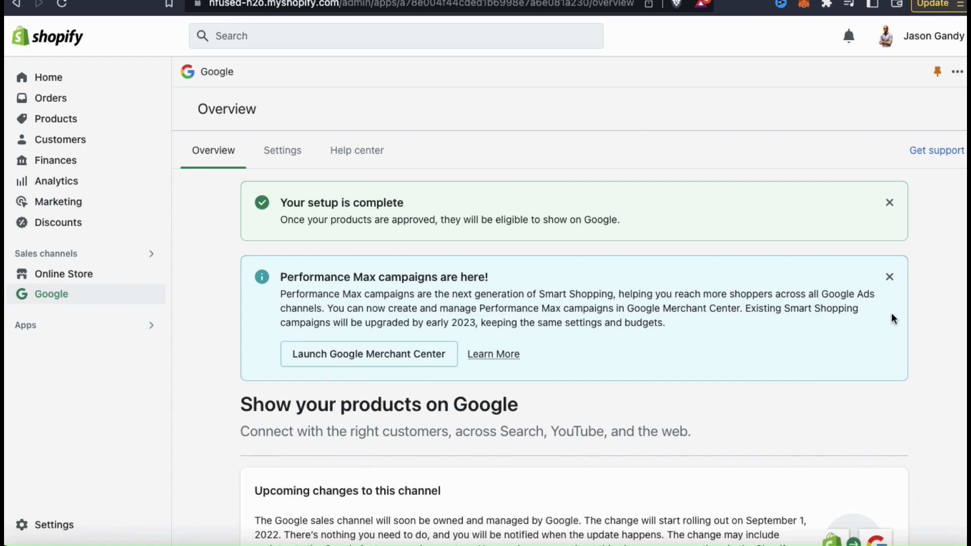
scroll(917, 332, down, 7)
scroll(917, 332, down, 3)
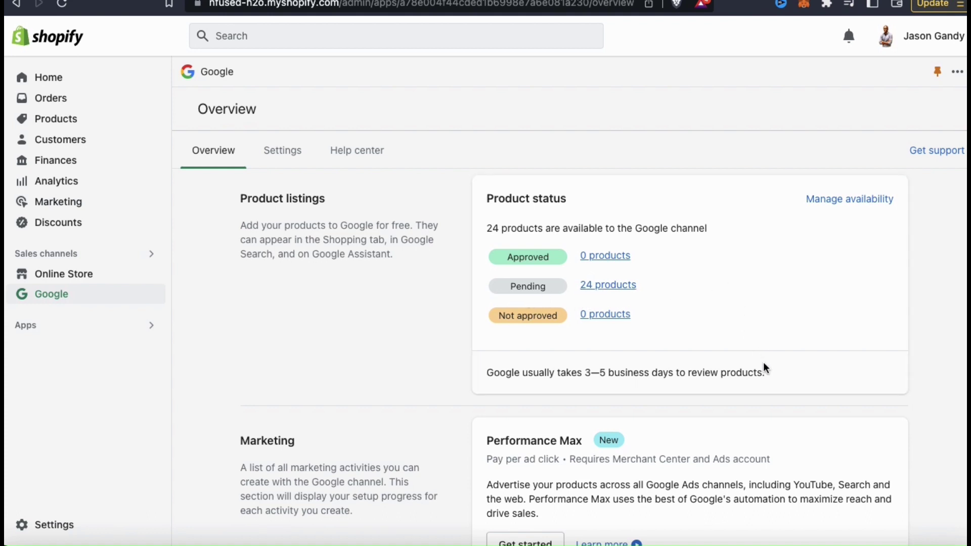
- Select the product review time note on the Overview page
drag(767, 378, 663, 374)
click(652, 376)
triple_click(483, 377)
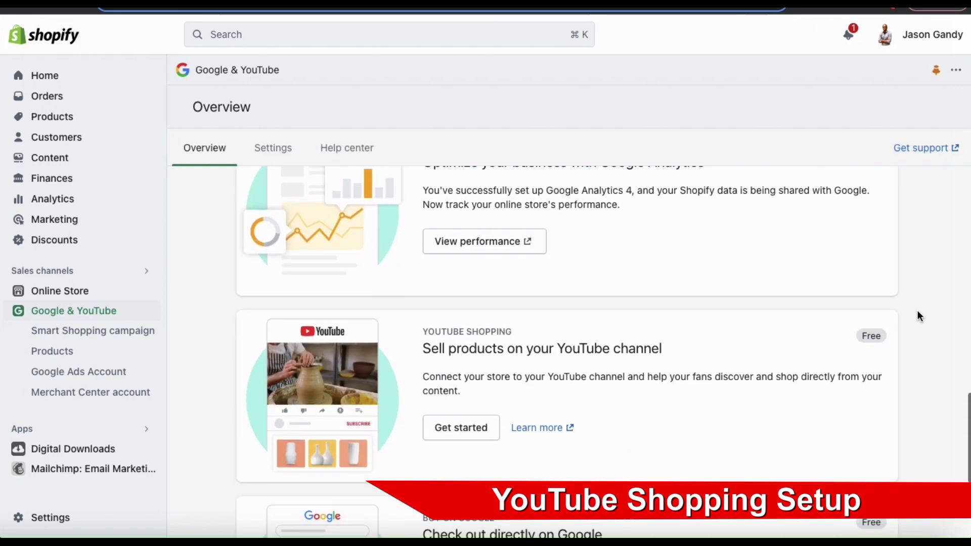
- Start YouTube Shopping setup and confirm the channel meets the requirements
scroll(917, 312, down, 3)
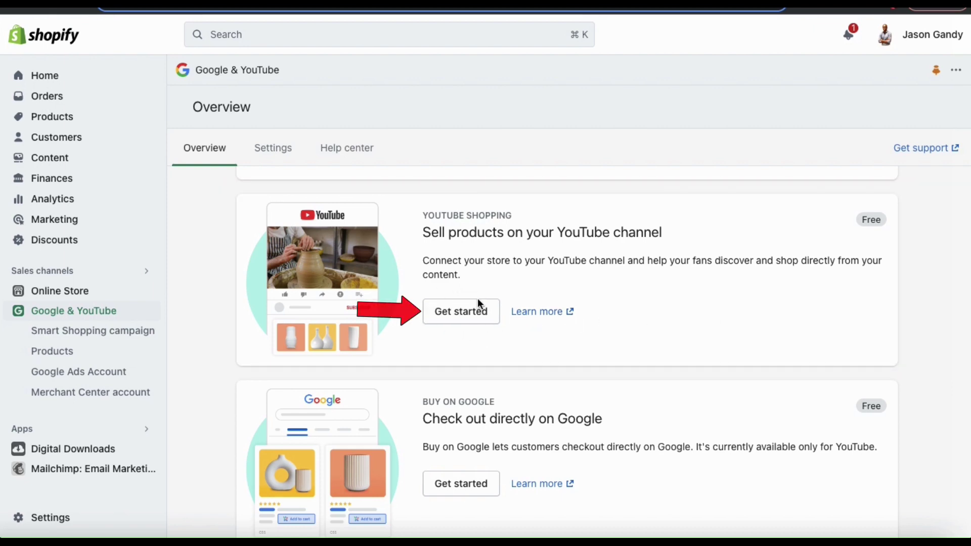
click(462, 308)
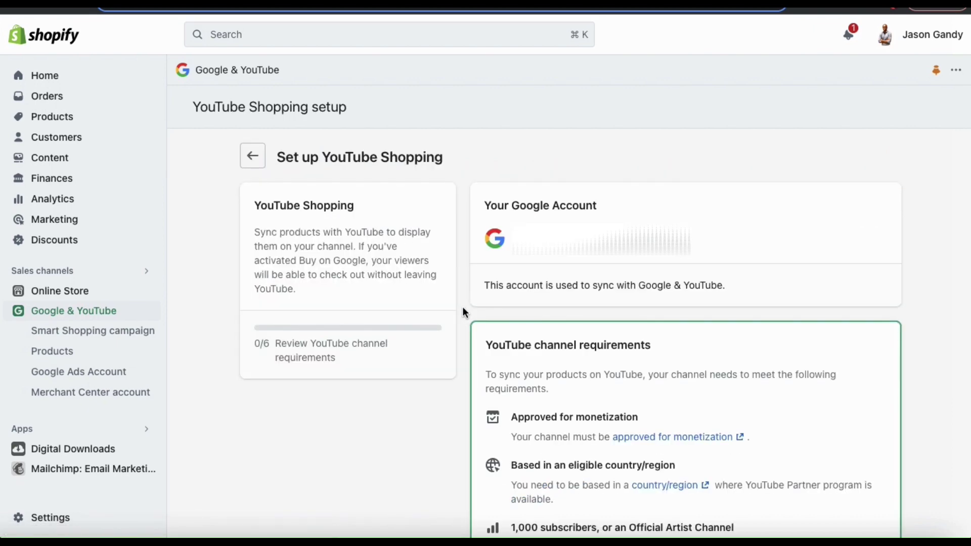
scroll(919, 322, down, 1)
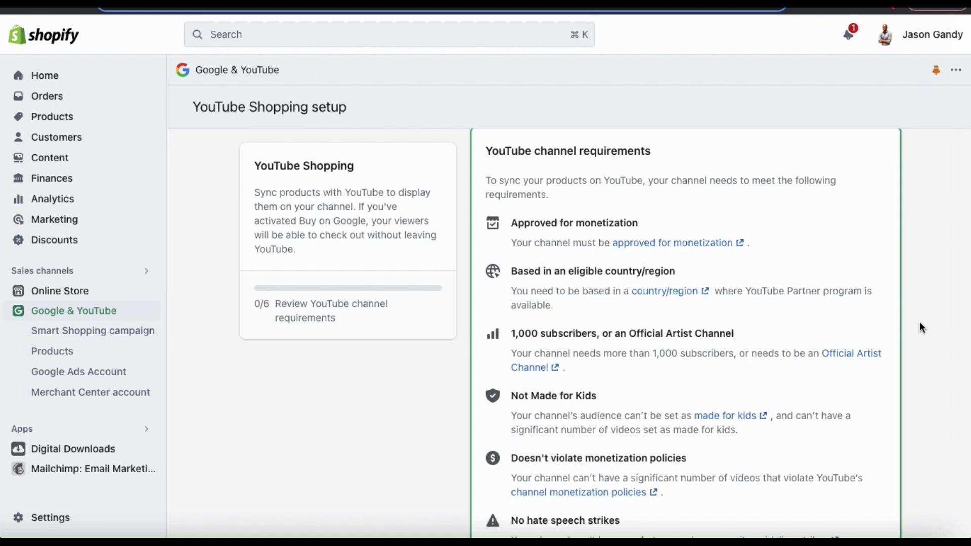
scroll(919, 322, down, 2)
scroll(919, 323, down, 3)
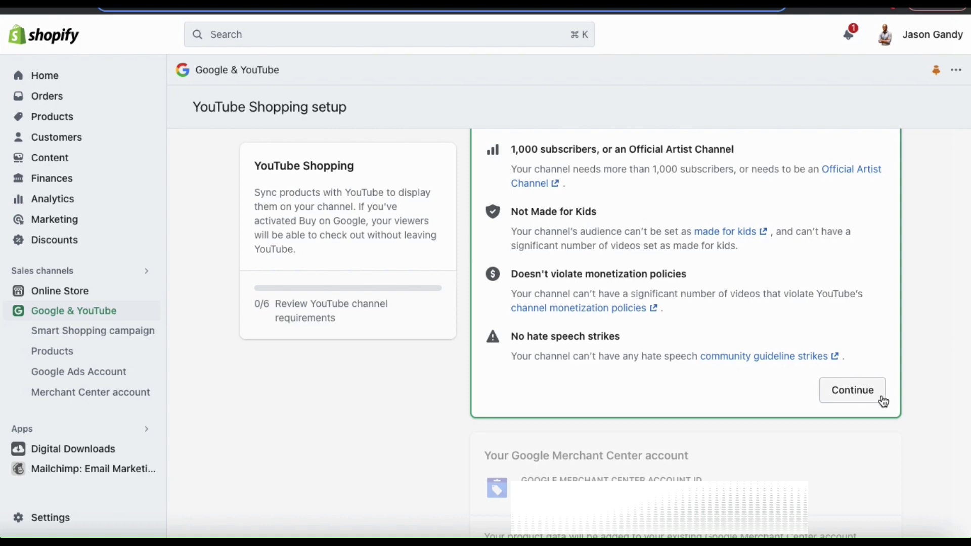
click(861, 392)
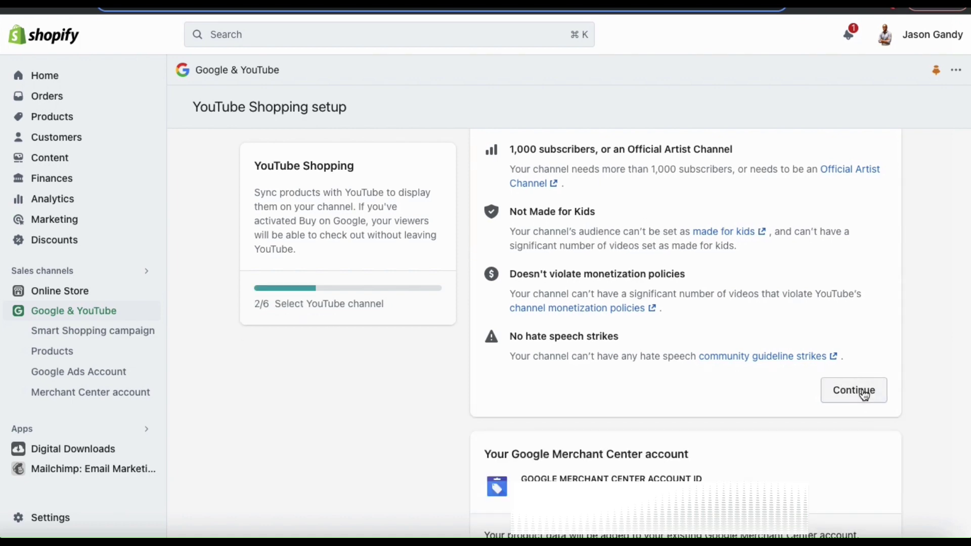
scroll(941, 356, down, 7)
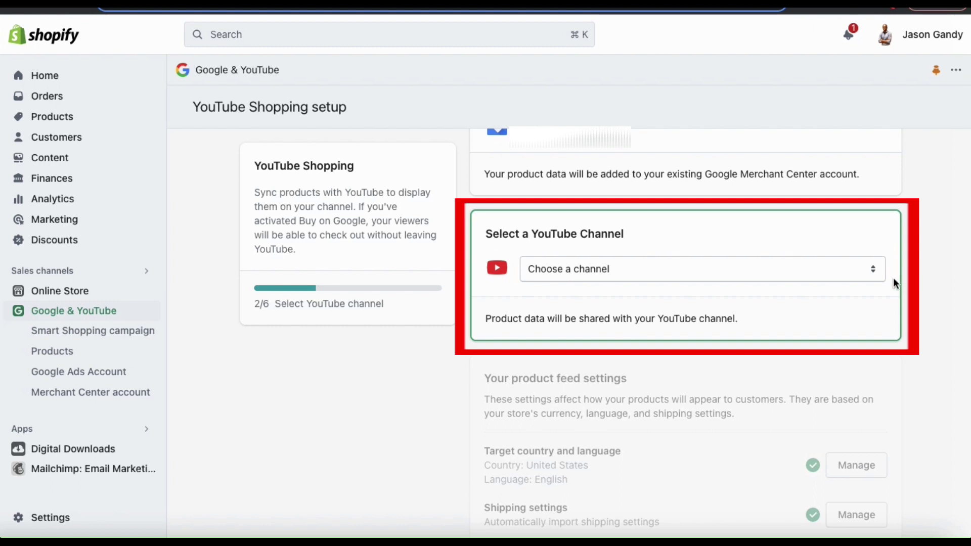
- Choose the YouTube channel to sync the store's products with
click(875, 270)
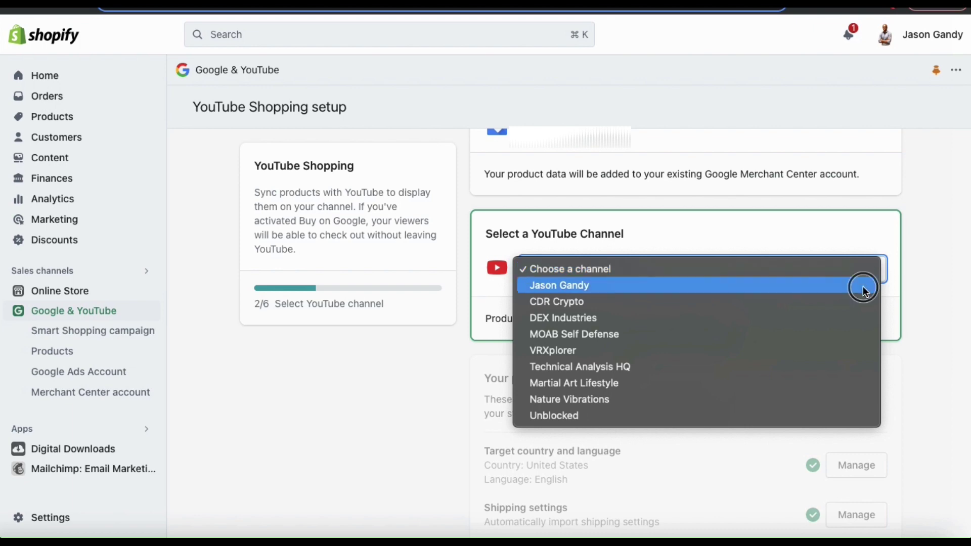
click(866, 286)
click(914, 311)
scroll(914, 311, down, 2)
scroll(915, 313, down, 3)
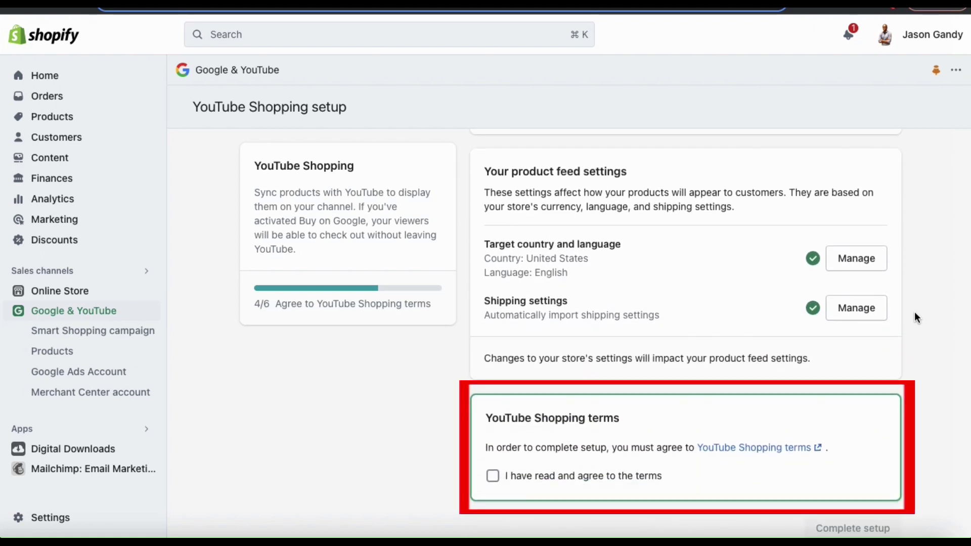
scroll(914, 311, down, 1)
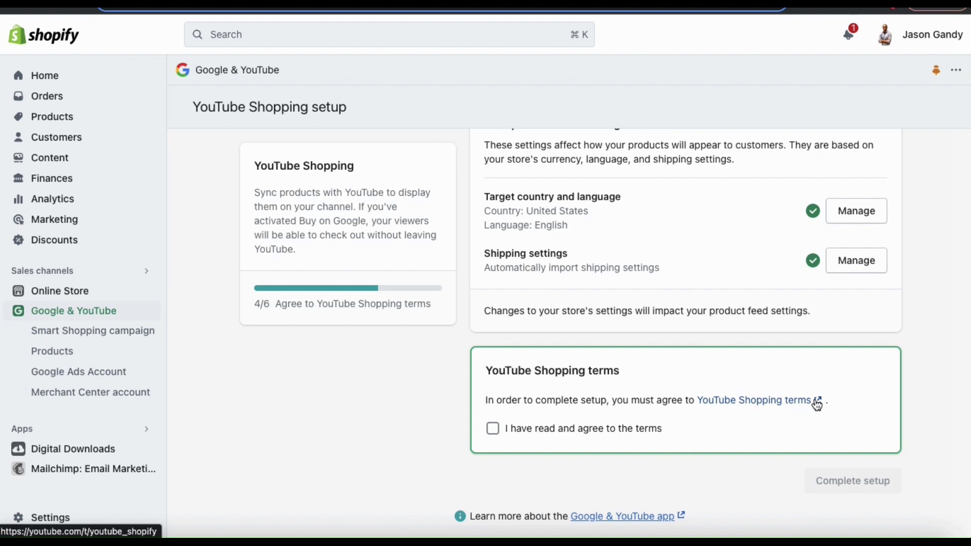
- Accept the YouTube Shopping terms and finish connecting the store to YouTube
click(495, 434)
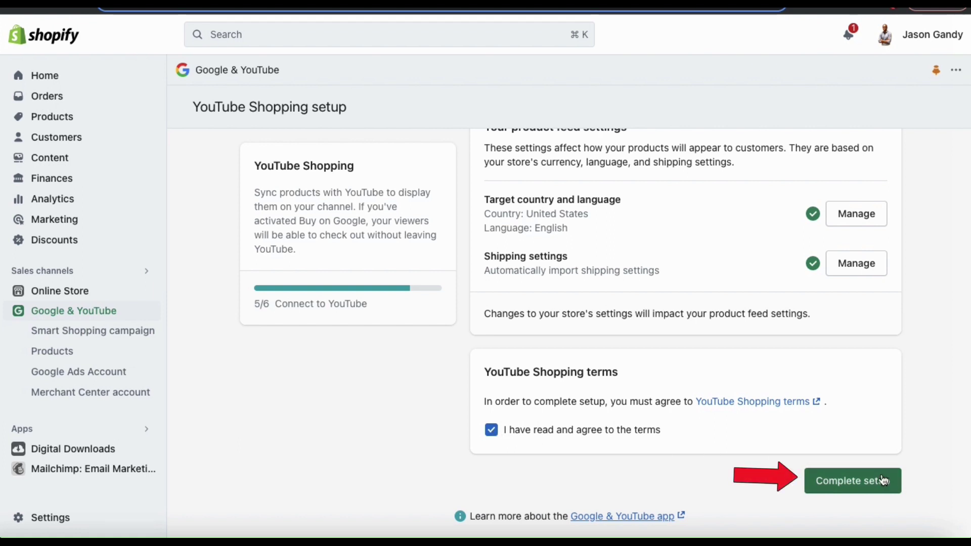
click(850, 490)
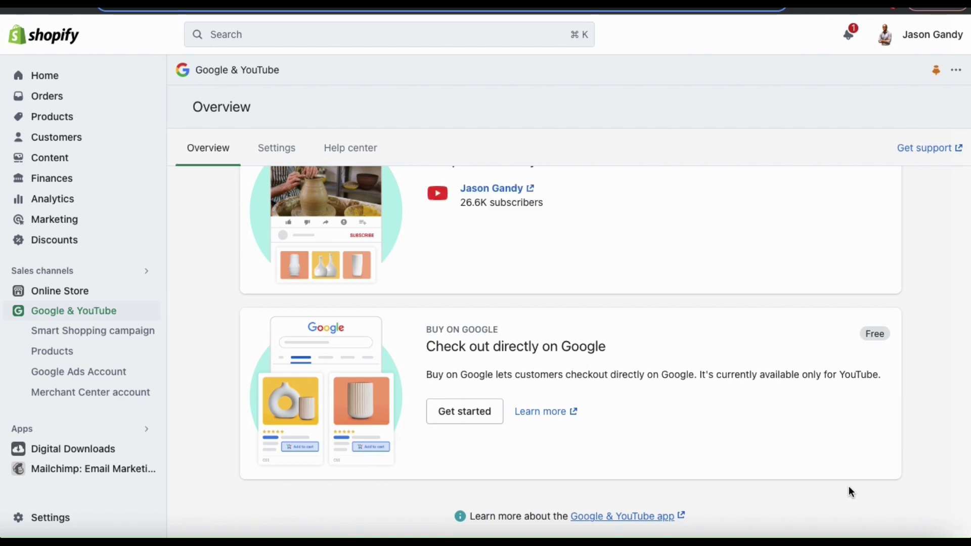
scroll(841, 370, up, 3)
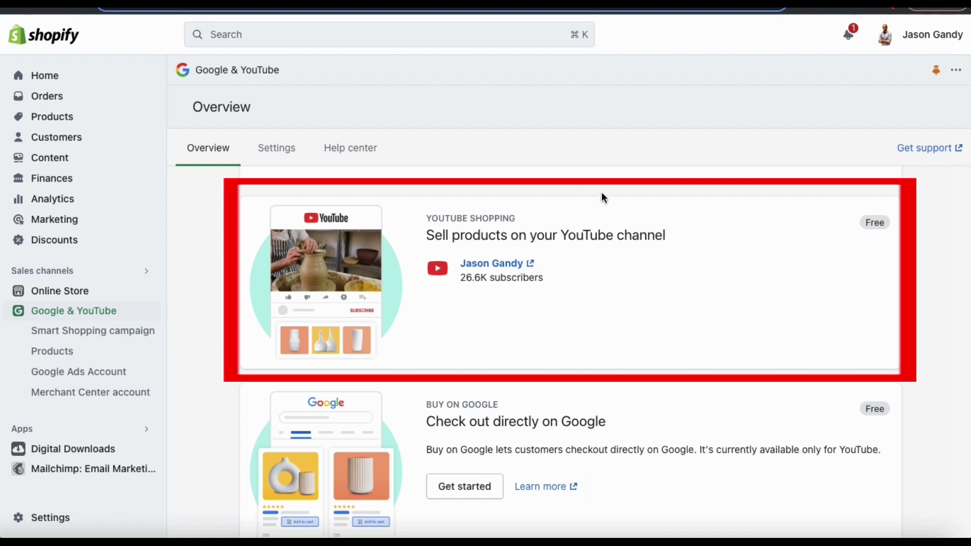
click(736, 278)
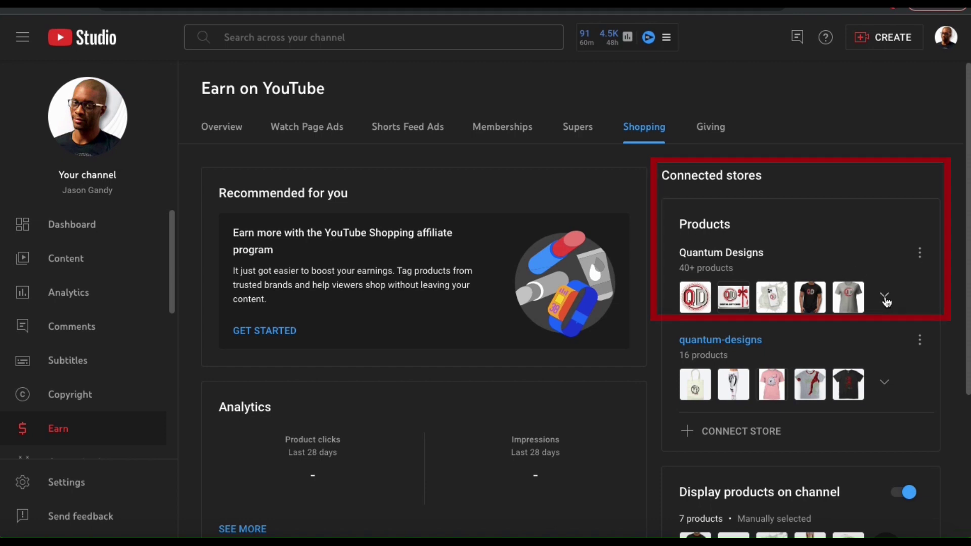
- Expand the Quantum Designs product list, review it, and collapse it again
click(884, 296)
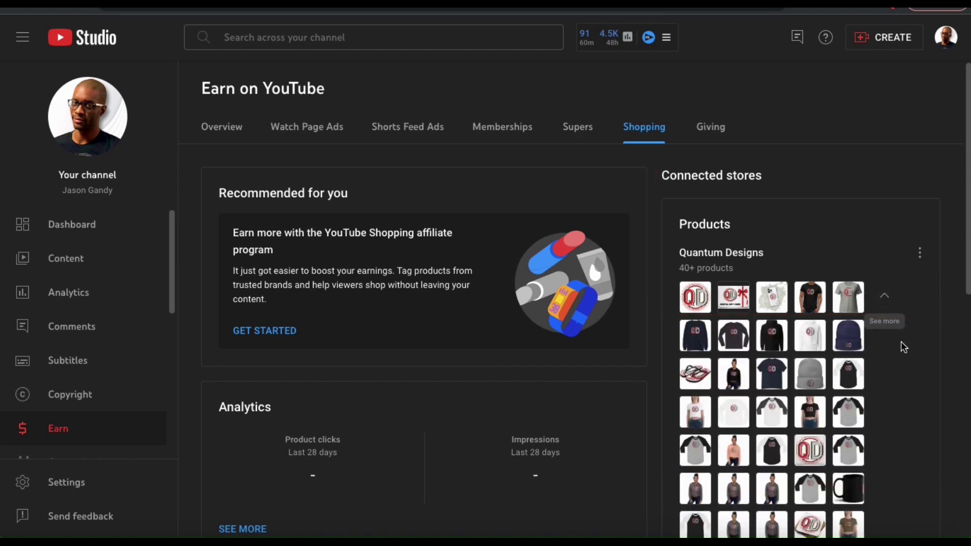
scroll(905, 349, down, 2)
scroll(906, 350, down, 1)
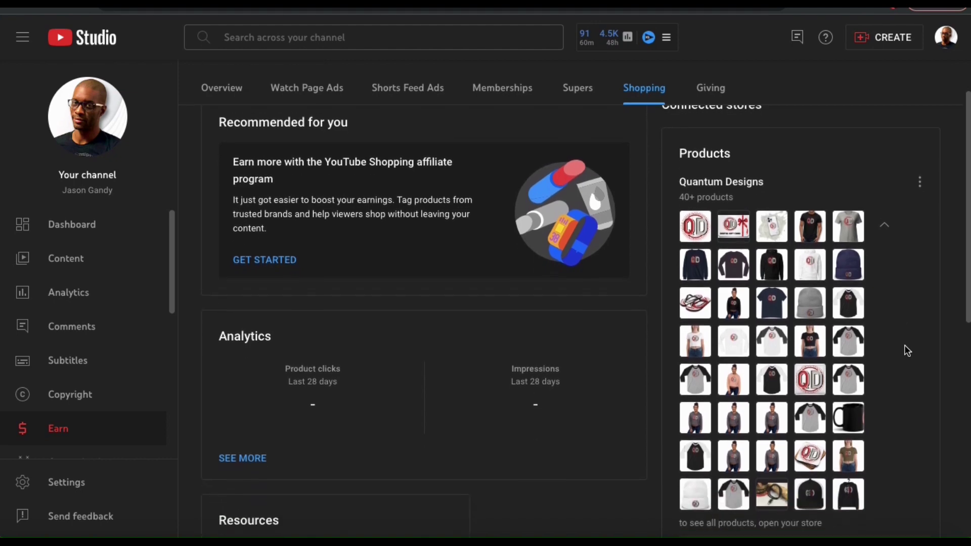
scroll(907, 350, up, 2)
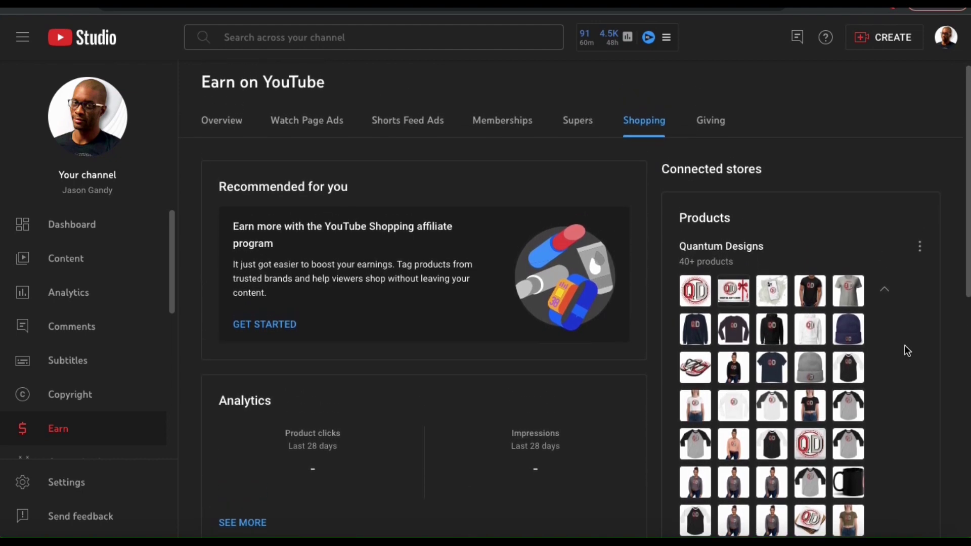
click(885, 293)
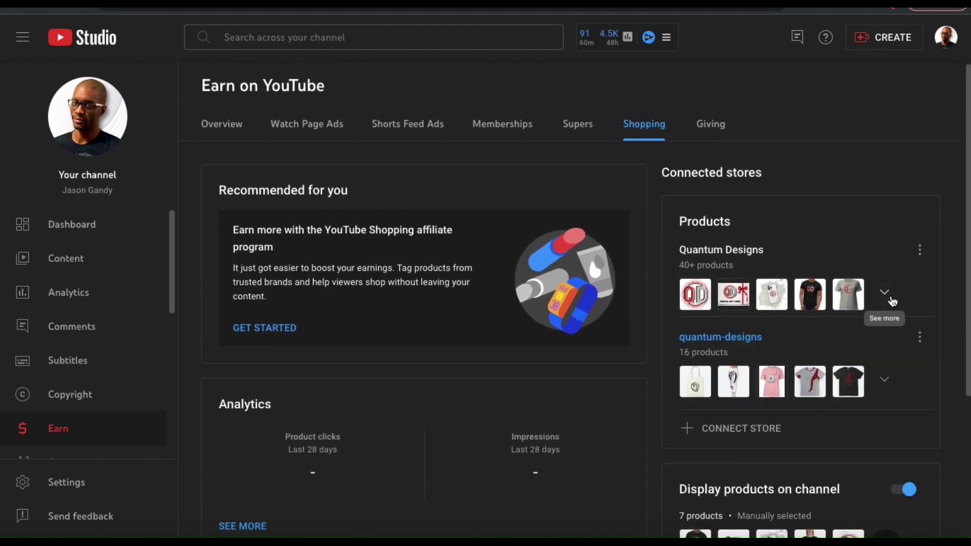
- Check the store's options menu and bring up the Select products dialog for channel display
click(922, 258)
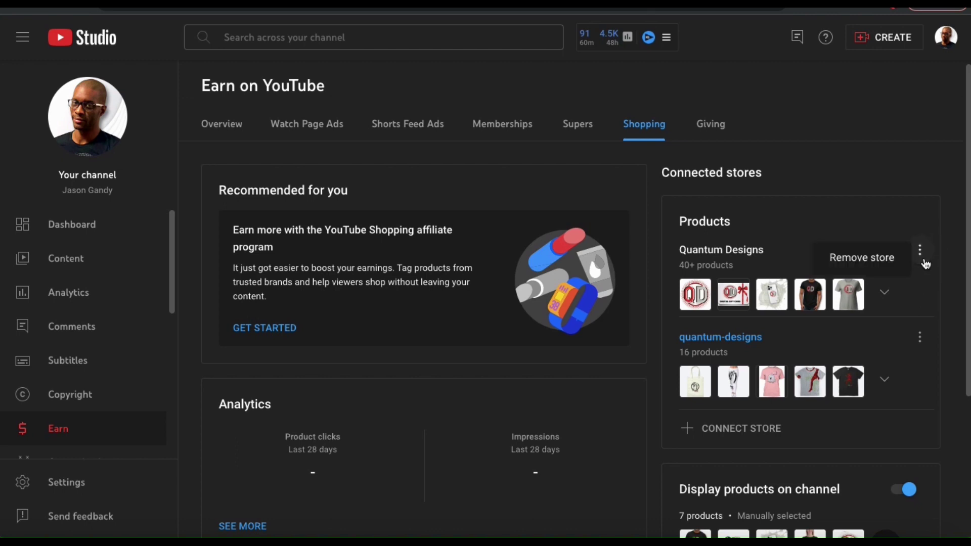
click(953, 272)
scroll(953, 272, down, 3)
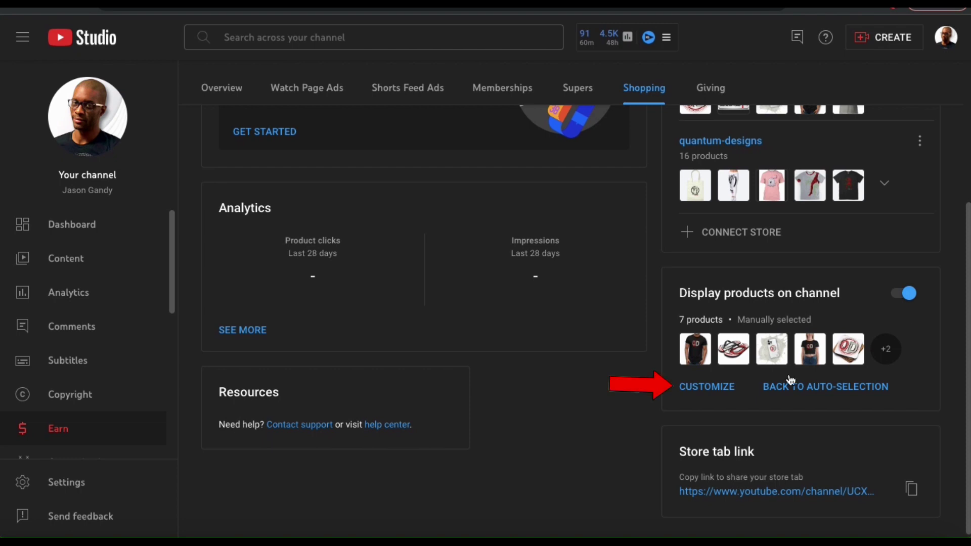
click(711, 388)
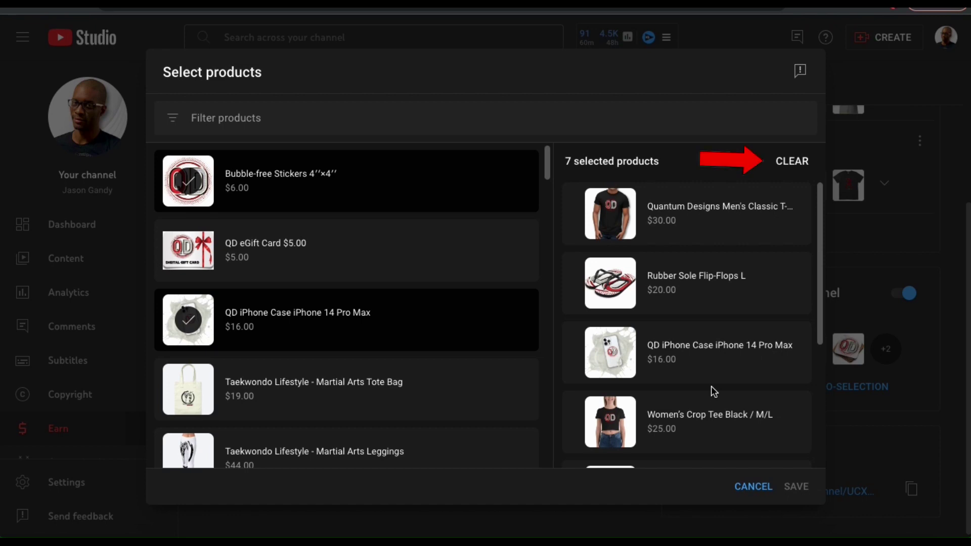
- Clear the selection and pick products including the T-shirt, QD iPhone Case and JG Unisex Pullover hoodie
click(798, 163)
drag(475, 329, 513, 286)
click(329, 251)
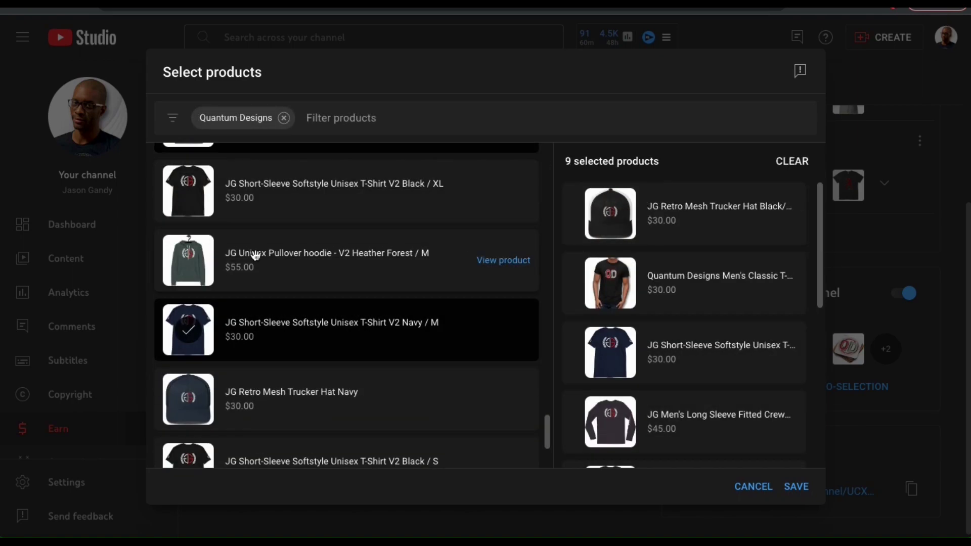
click(280, 253)
scroll(390, 308, down, 1)
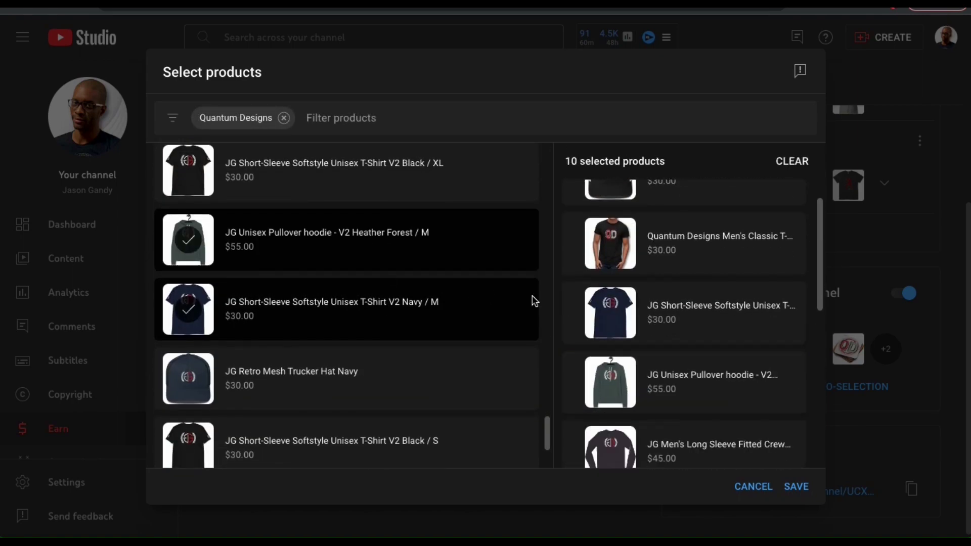
scroll(649, 321, down, 3)
scroll(650, 322, up, 1)
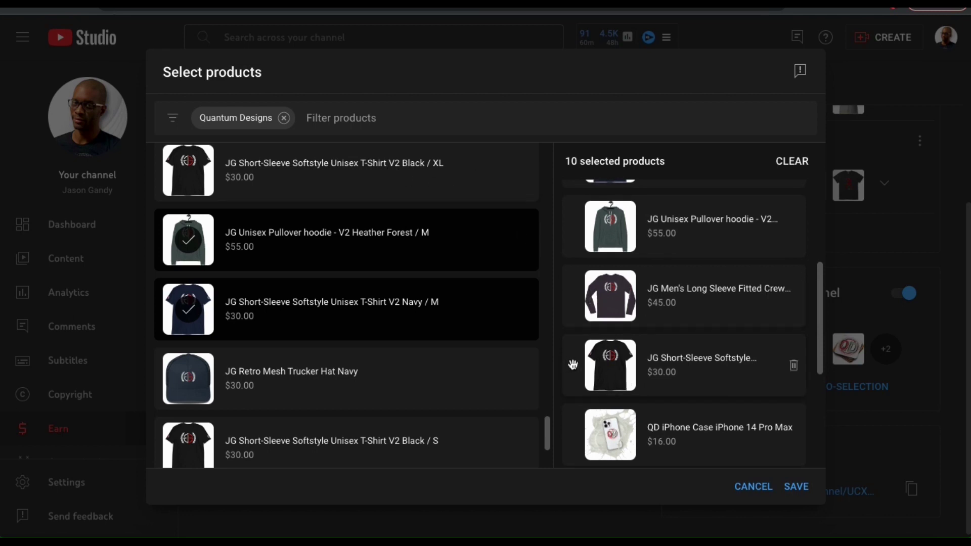
scroll(616, 362, up, 2)
- Reorder the products, moving the black T-shirt to second, and save the 10-product selection
drag(573, 431, 572, 297)
scroll(627, 332, down, 2)
scroll(627, 333, up, 5)
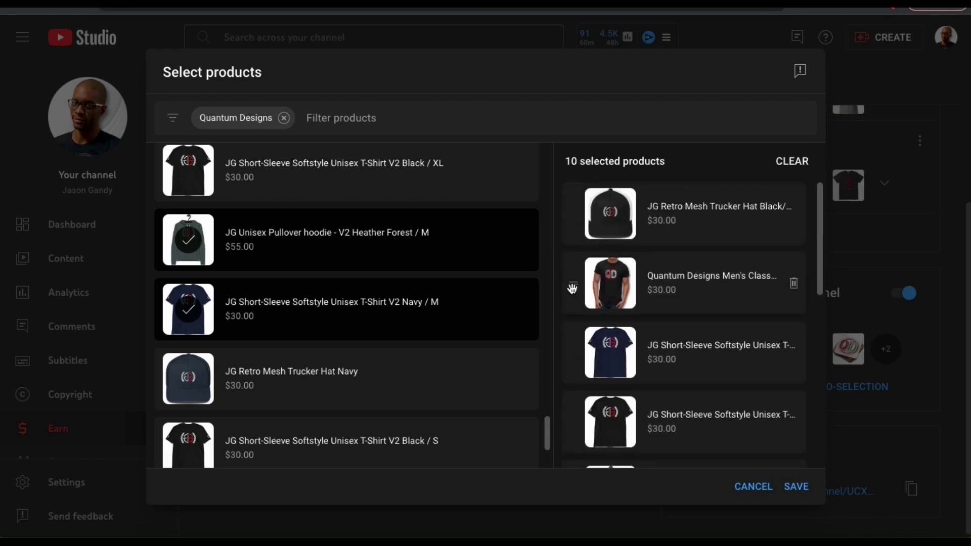
drag(566, 282, 570, 386)
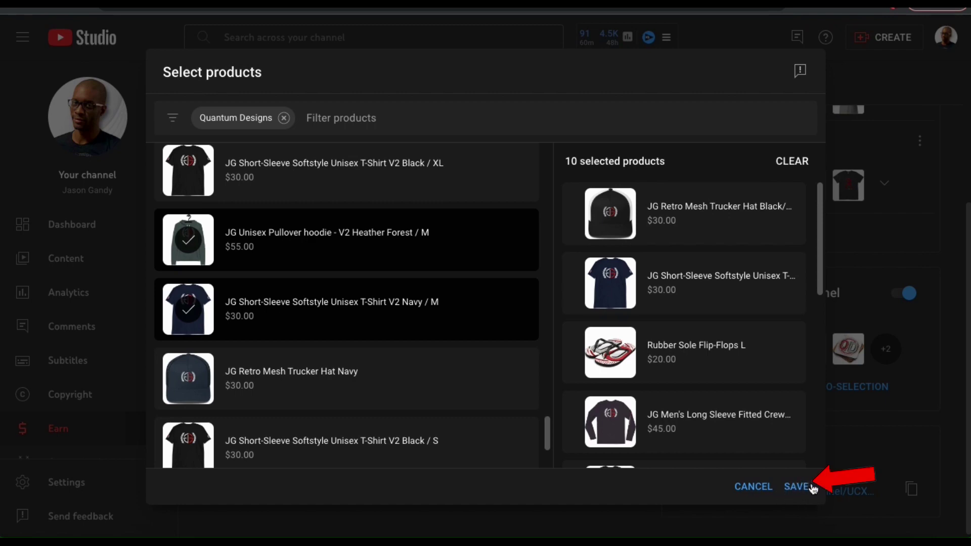
click(802, 489)
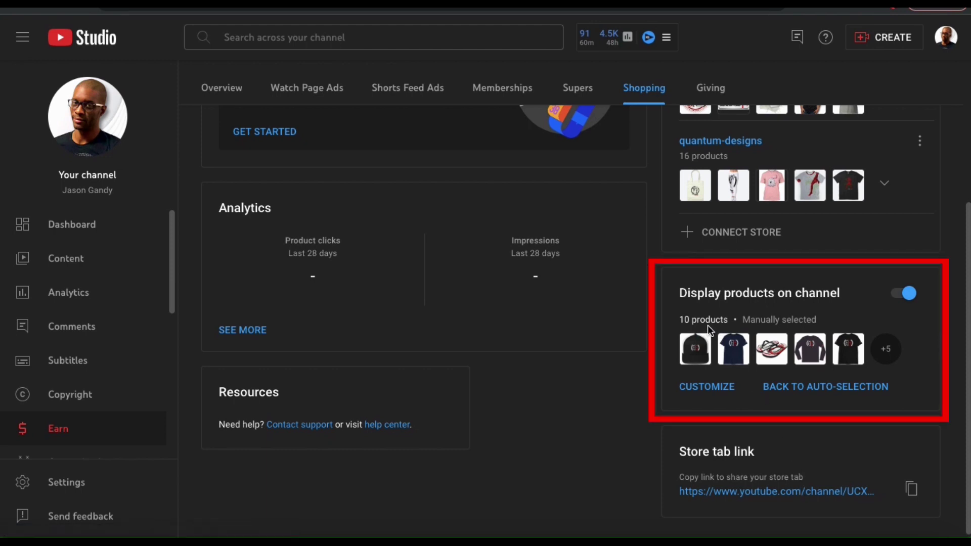
scroll(656, 404, up, 4)
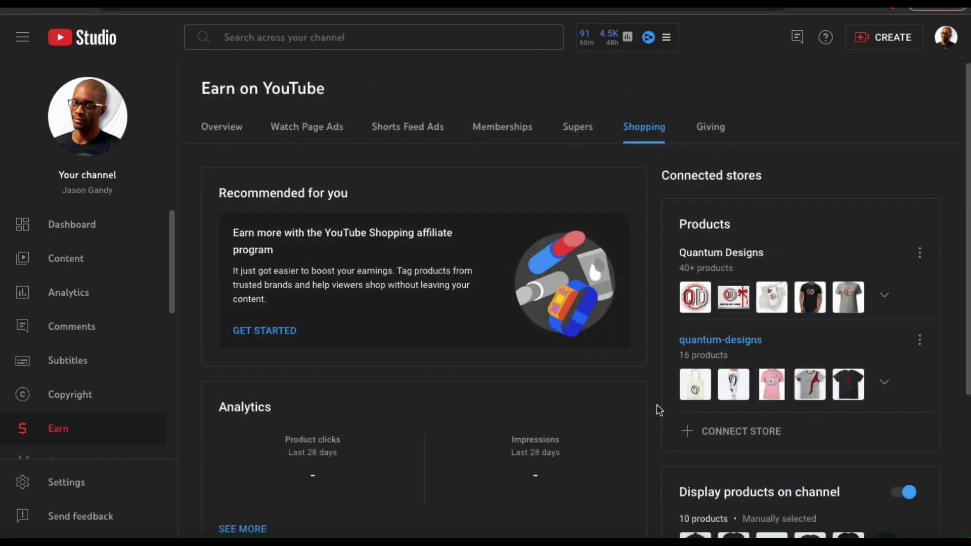
- View the channel's public Store tab and browse the 10 featured products, led by the trucker hat
click(94, 125)
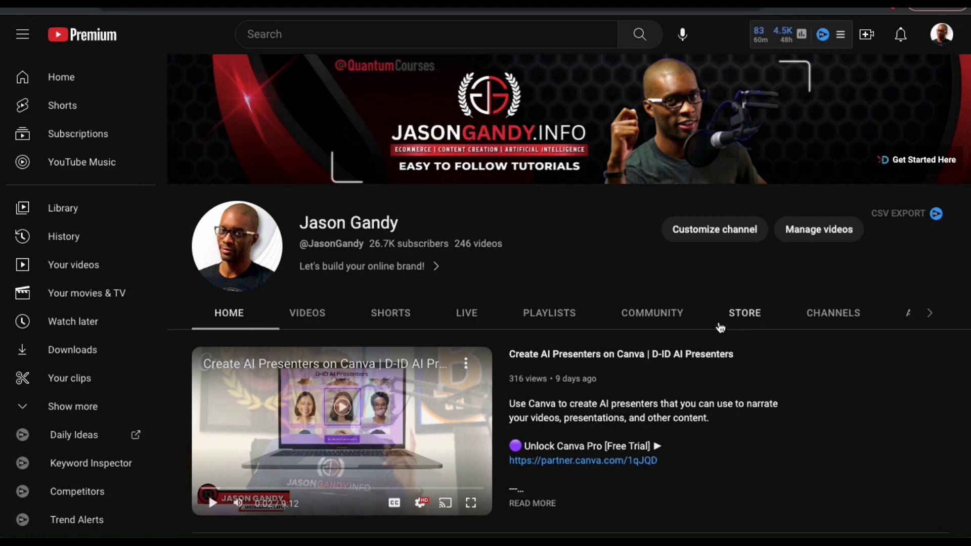
click(747, 323)
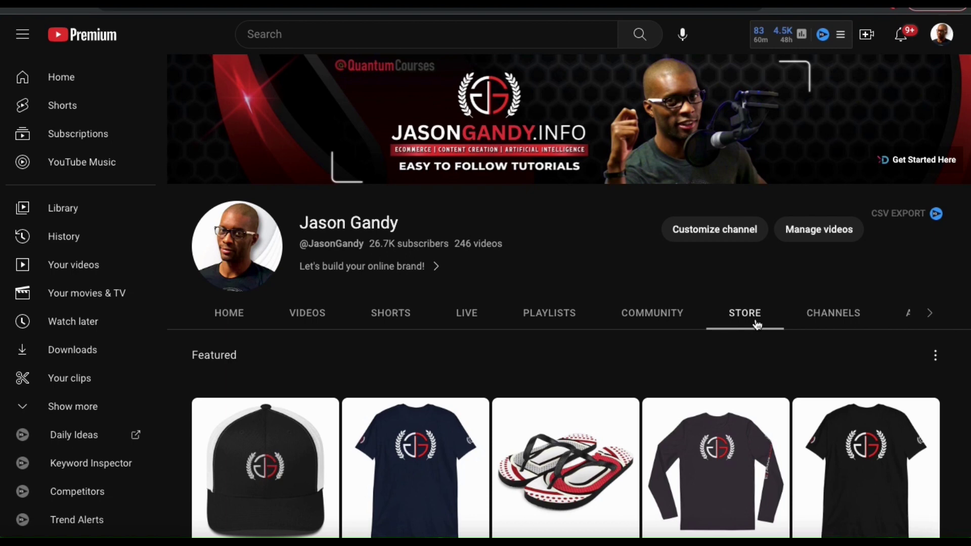
scroll(957, 375, down, 4)
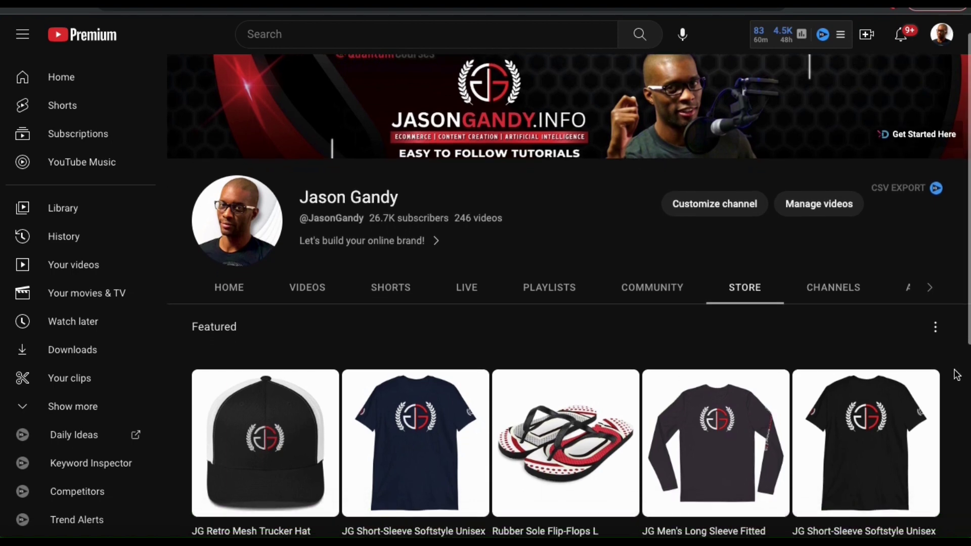
scroll(956, 376, down, 3)
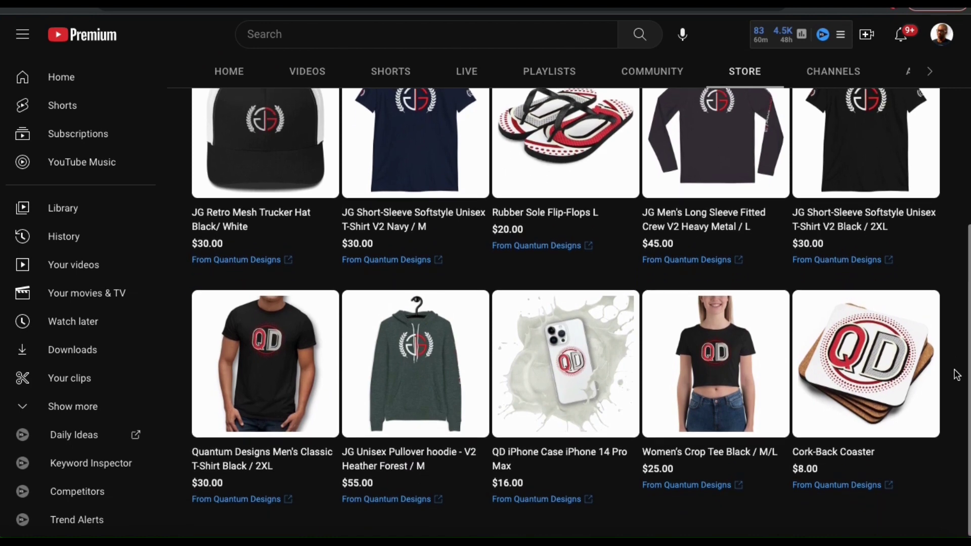
scroll(957, 375, up, 1)
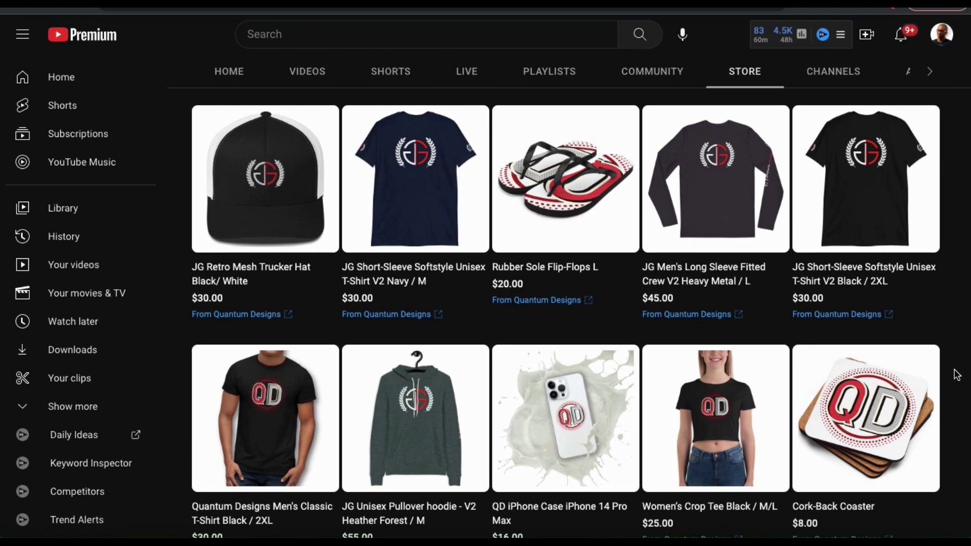
- View the navy JG Short-Sleeve Softstyle Unisex T-Shirt V2 product page on the Quantum Designs store
click(417, 197)
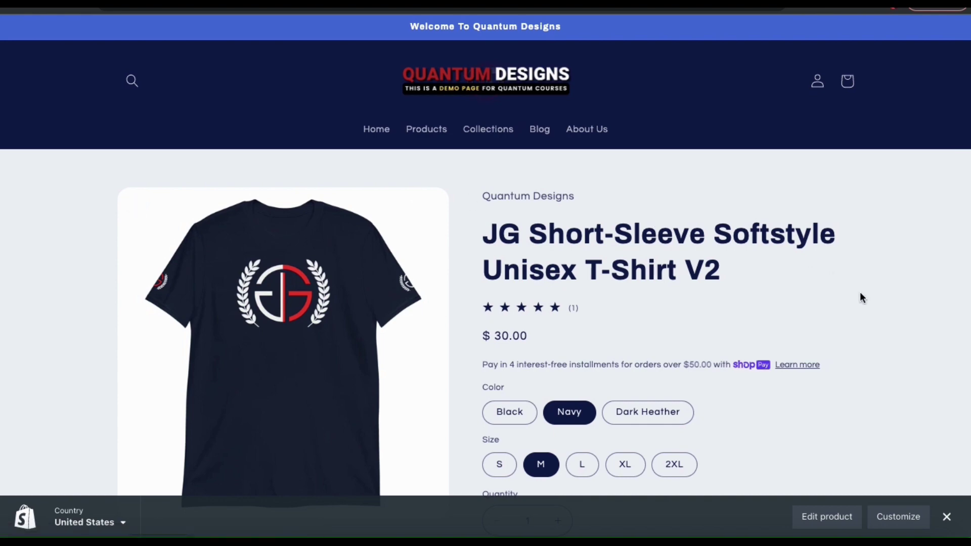
scroll(860, 293, down, 3)
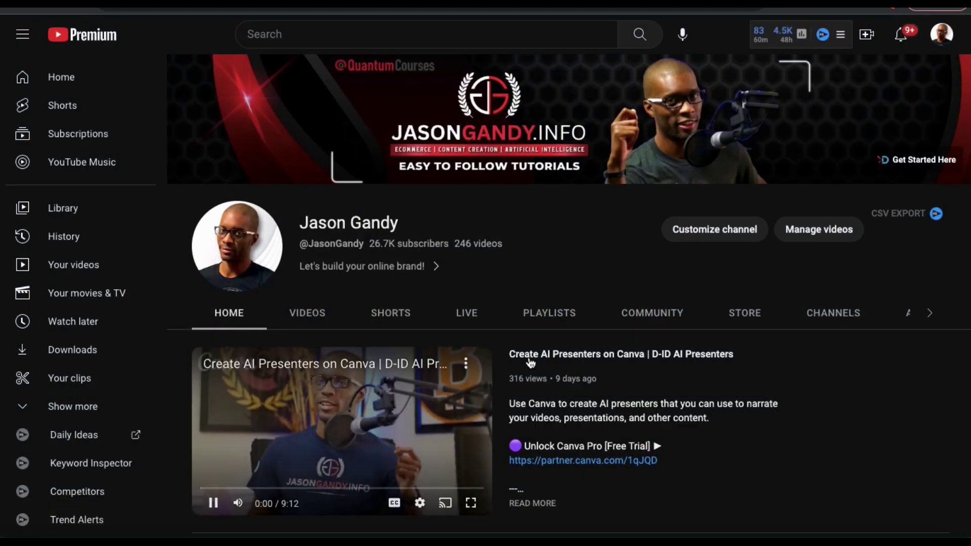
click(536, 357)
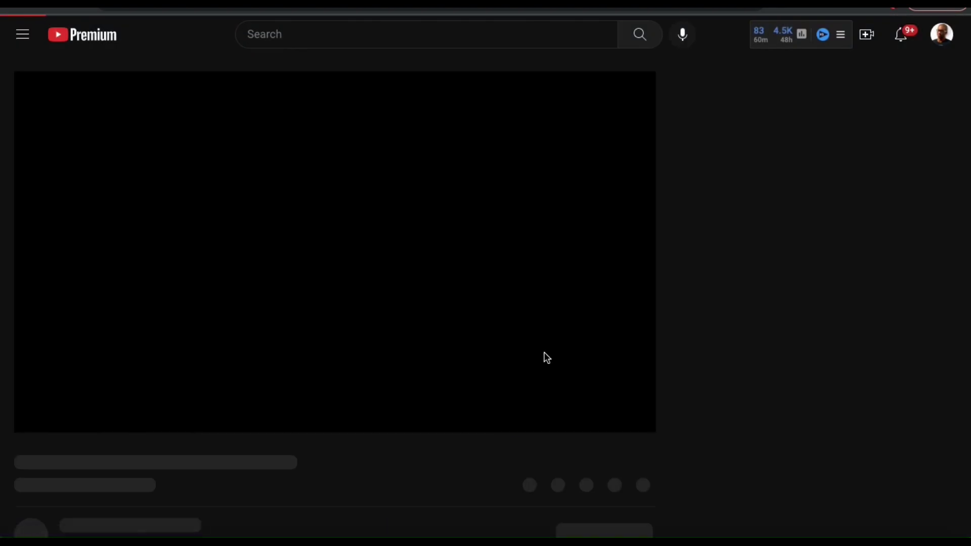
- Browse the 'Shop the store' shelf under the video and open the Rubber Sole Flip-Flops product
scroll(518, 325, down, 6)
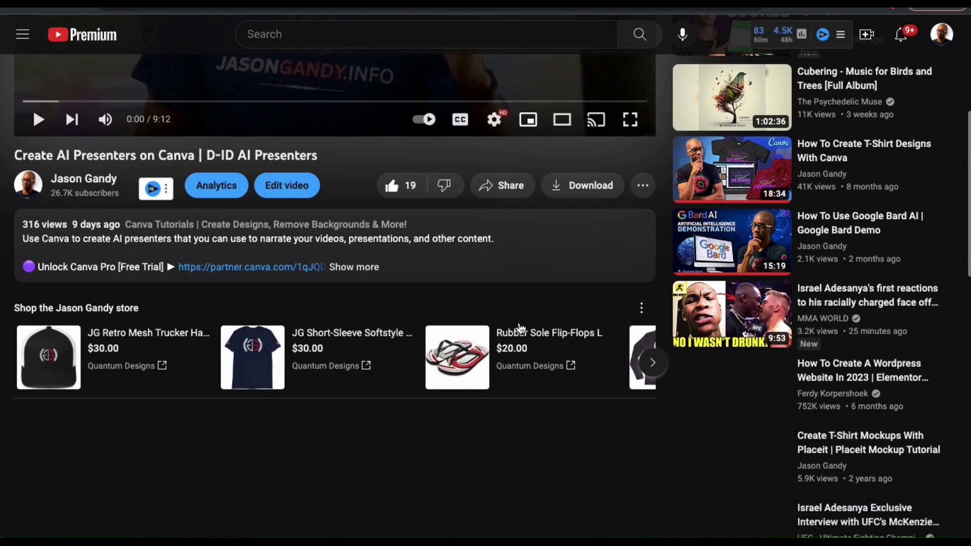
scroll(520, 328, down, 2)
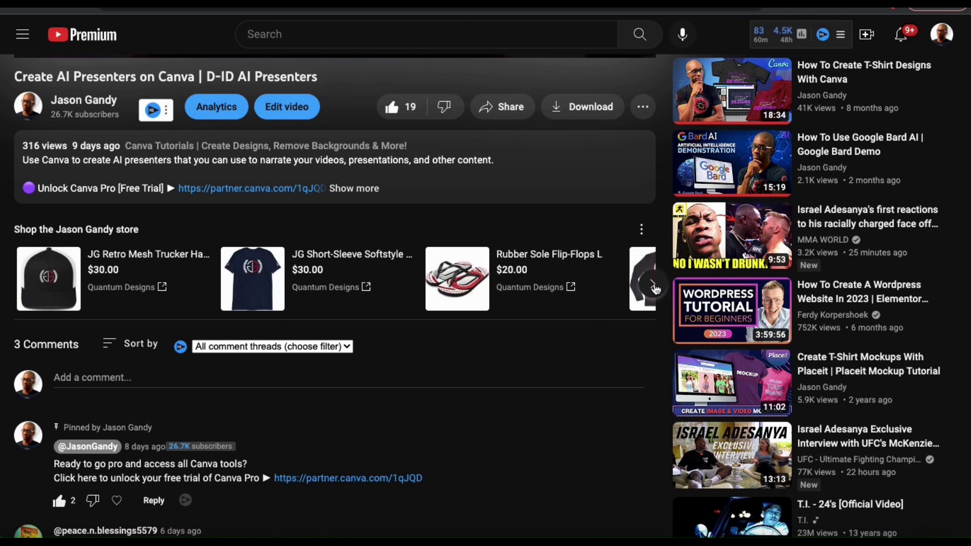
click(653, 286)
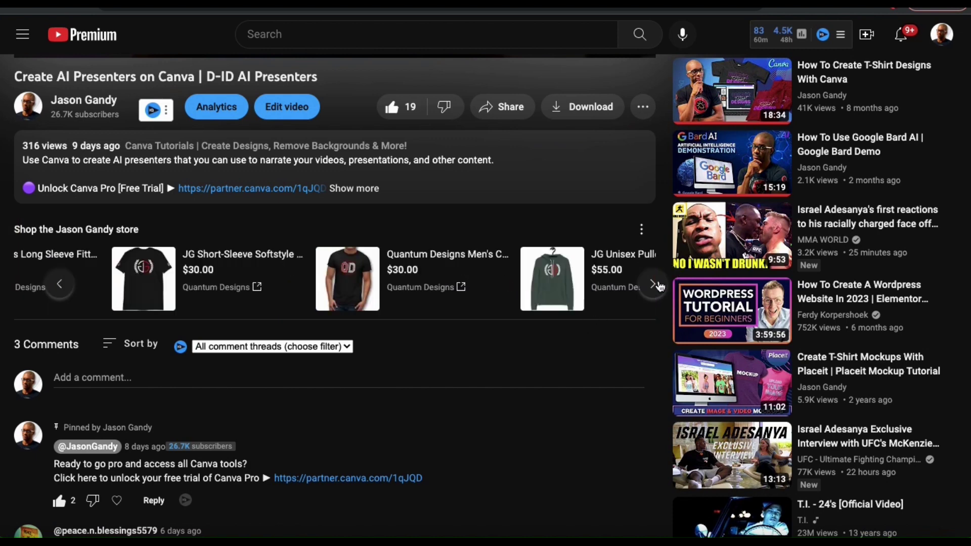
click(61, 281)
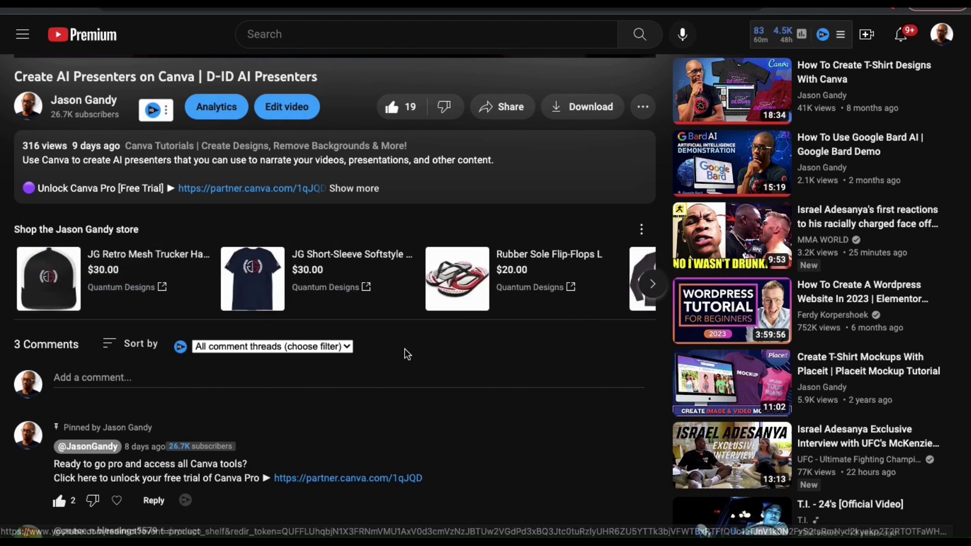
click(494, 284)
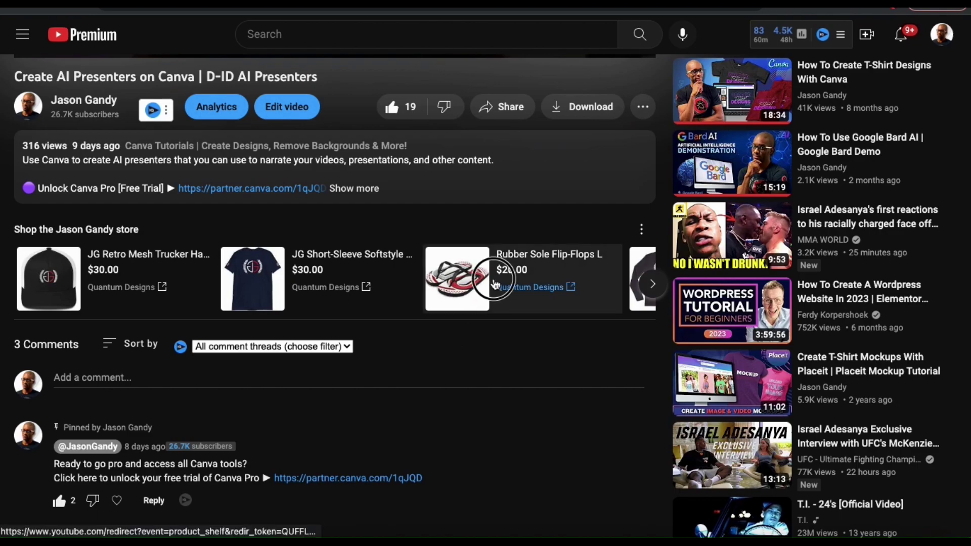